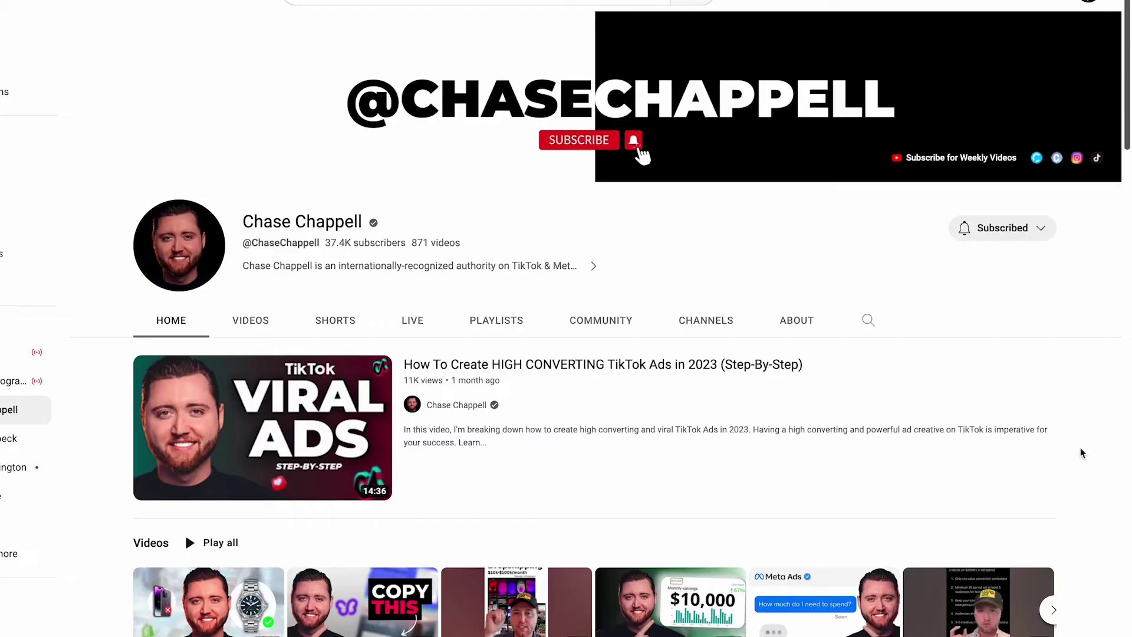
# Step: Scroll down through the 'Complete Facebook Ads Setup in 60 Seconds' prompt document
pyautogui.scroll(-6, 1082, 453)
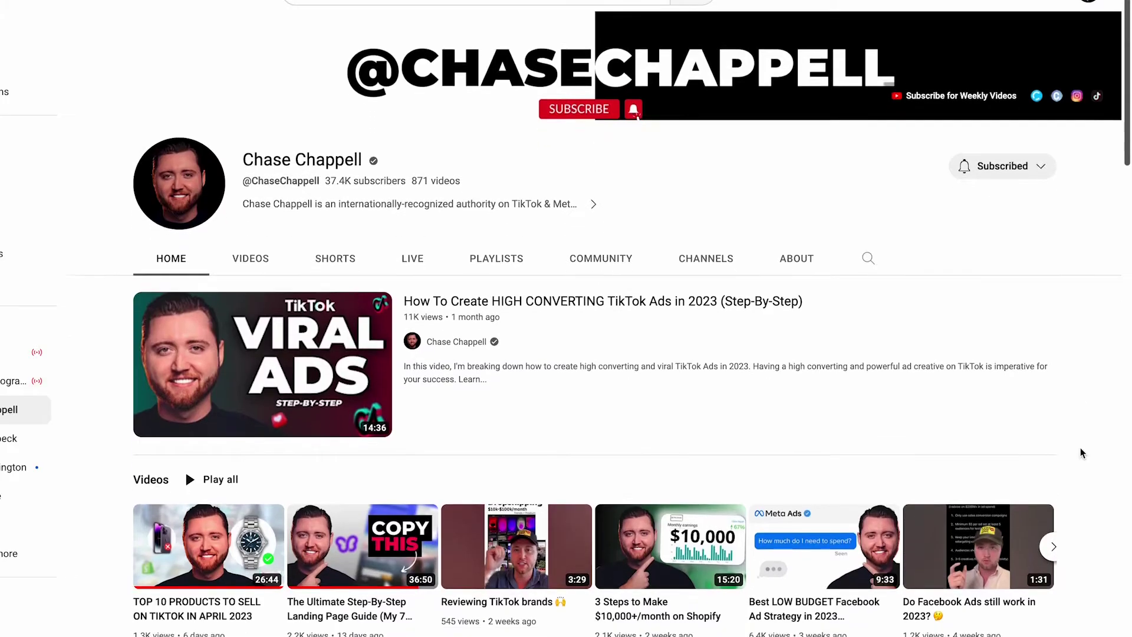
pyautogui.scroll(-2, 1082, 453)
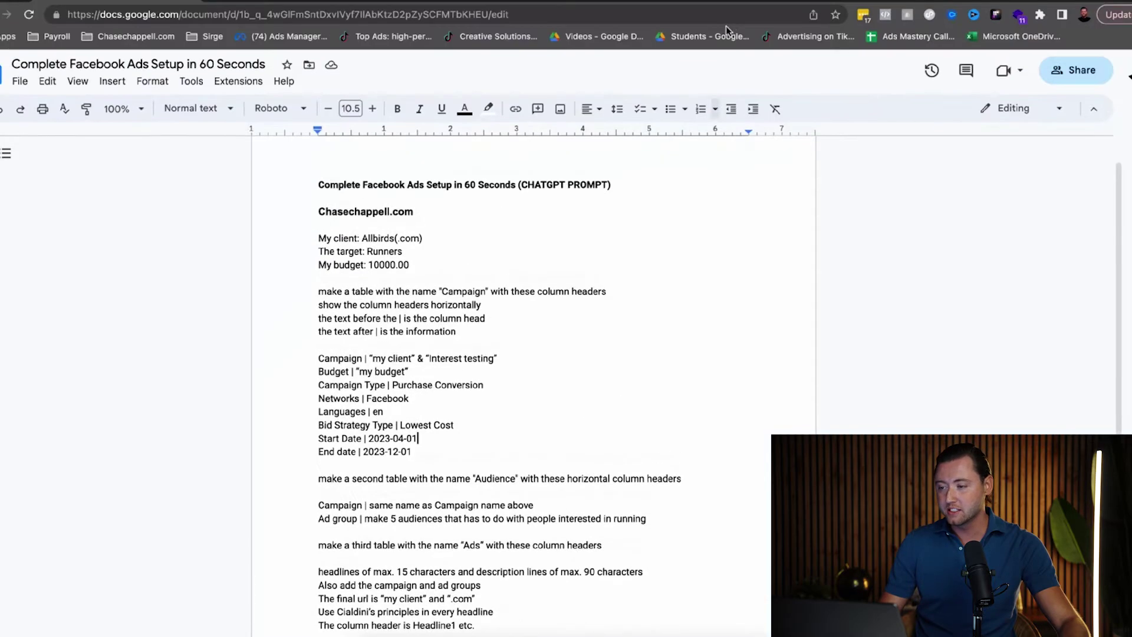
# Step: Switch to allbirds.com and scroll past Tree Runner, Tree Breezer, Wool Runner and Riser down to Now On Sale
pyautogui.click(619, 1)
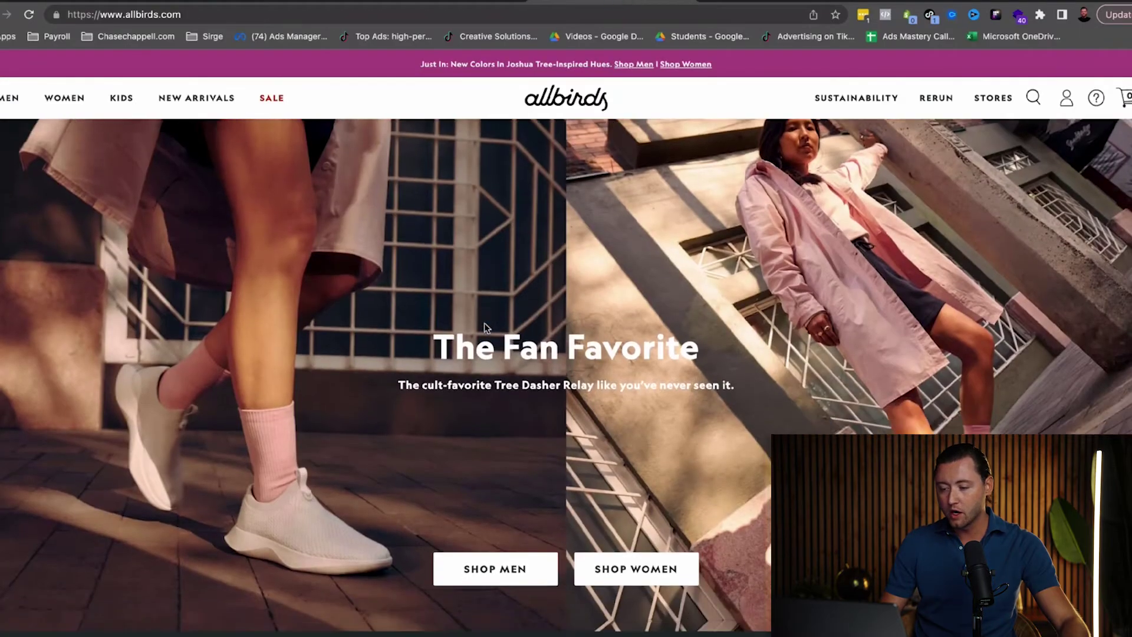
pyautogui.scroll(-5, 486, 326)
pyautogui.scroll(-7, 486, 328)
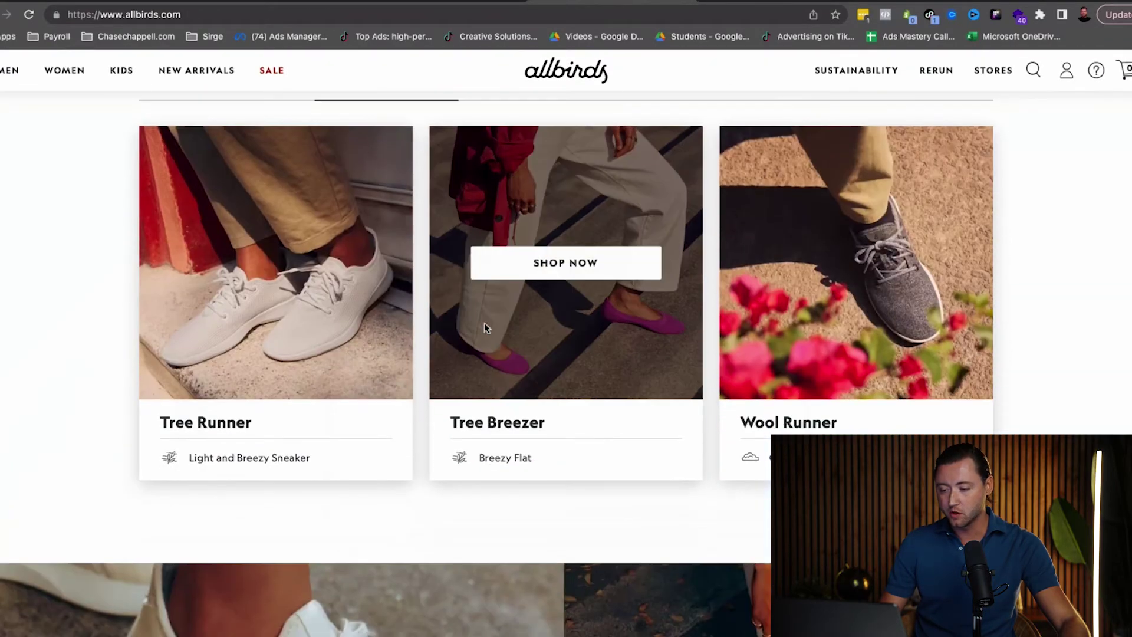
pyautogui.scroll(-3, 471, 501)
pyautogui.scroll(-10, 471, 501)
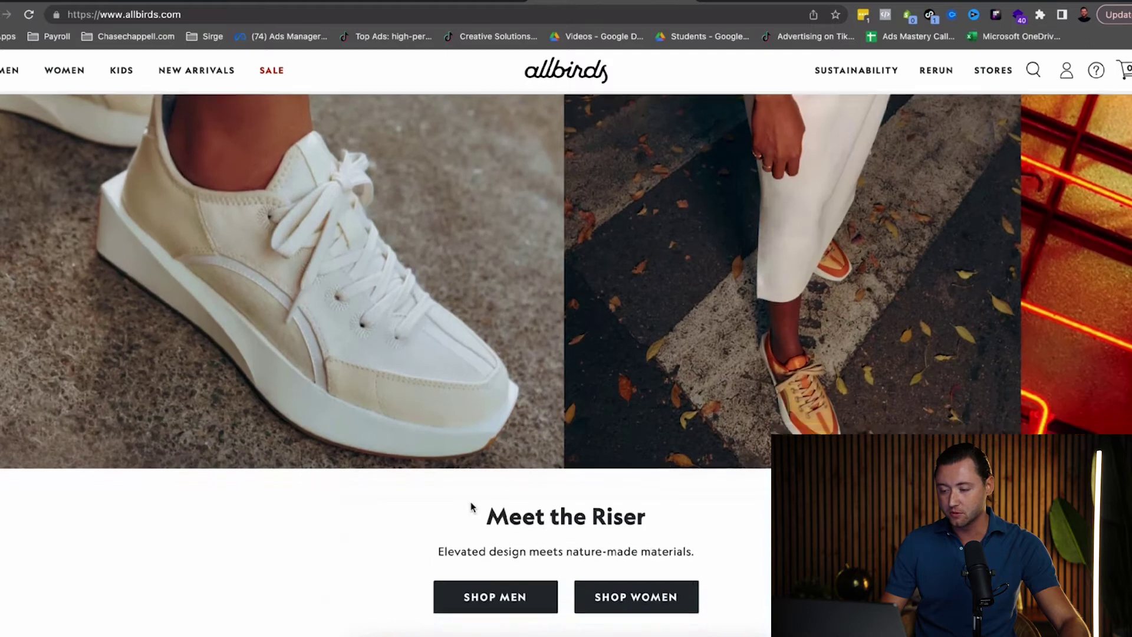
pyautogui.scroll(-2, 472, 508)
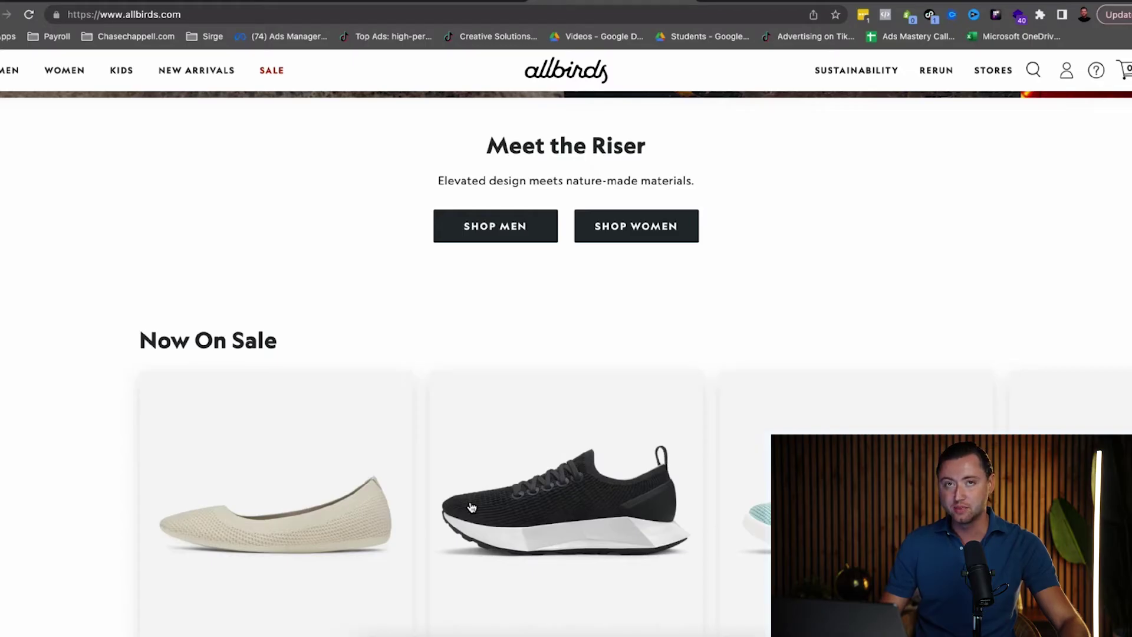
# Step: Show the prompt document full screen and point out the Runners target and Allbirds client lines
pyautogui.click(100, 4)
pyautogui.press('ctrl+super+f')
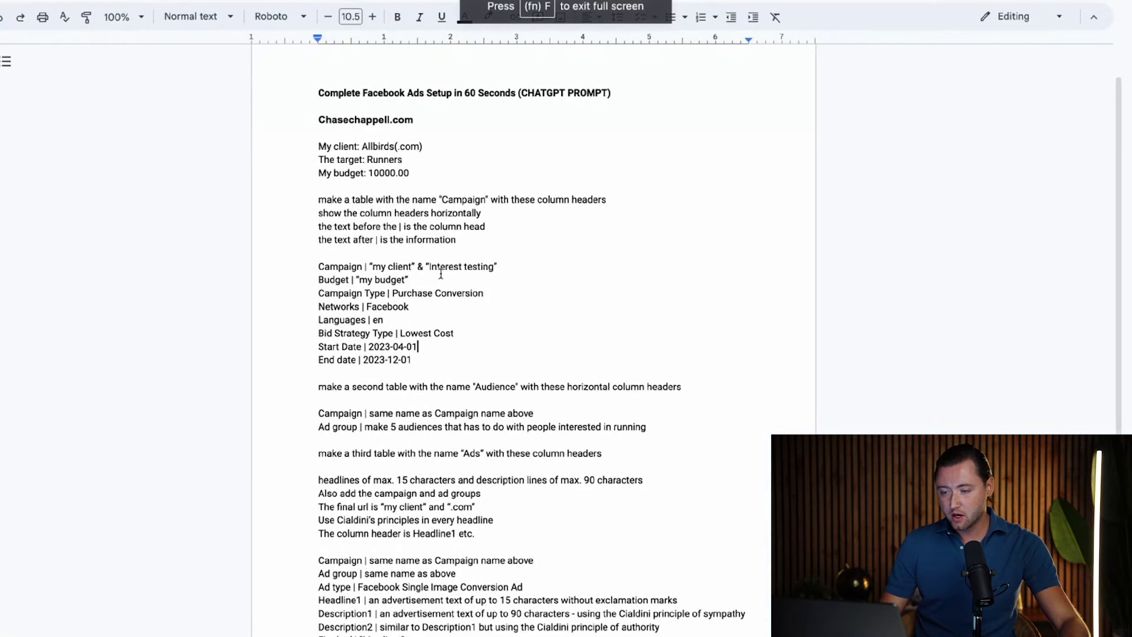
pyautogui.doubleClick(368, 159)
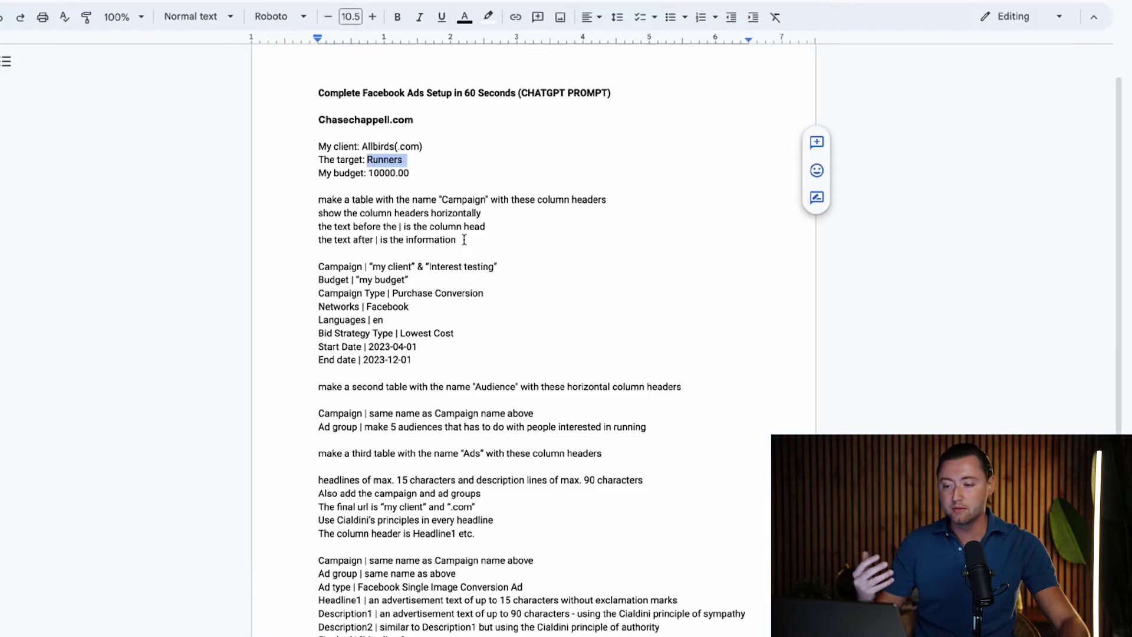
pyautogui.click(411, 145)
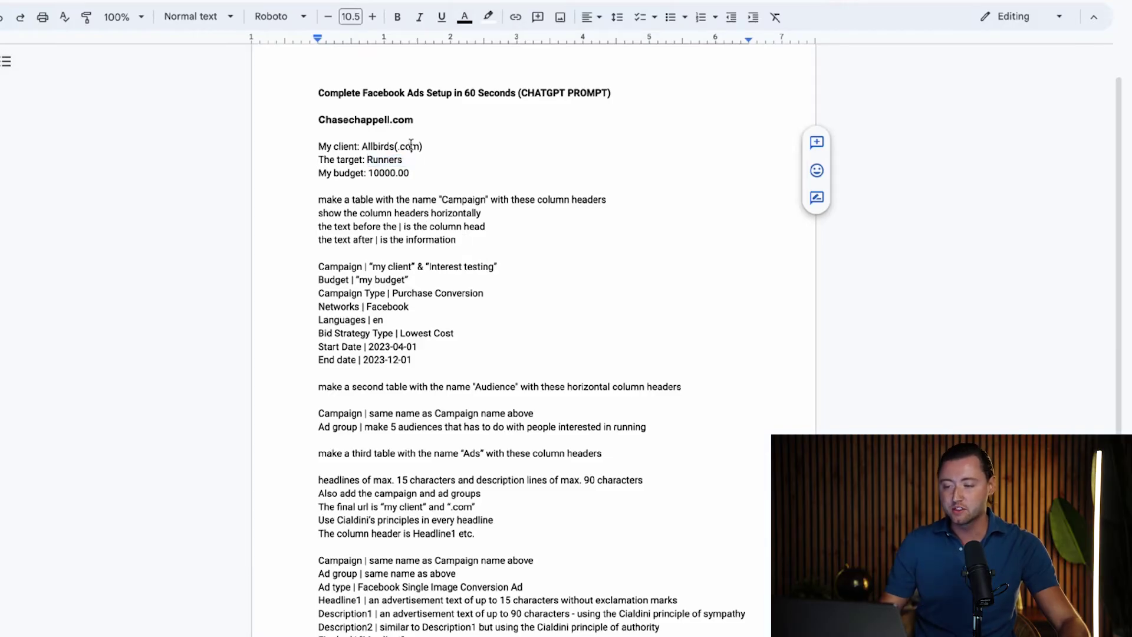
pyautogui.click(429, 156)
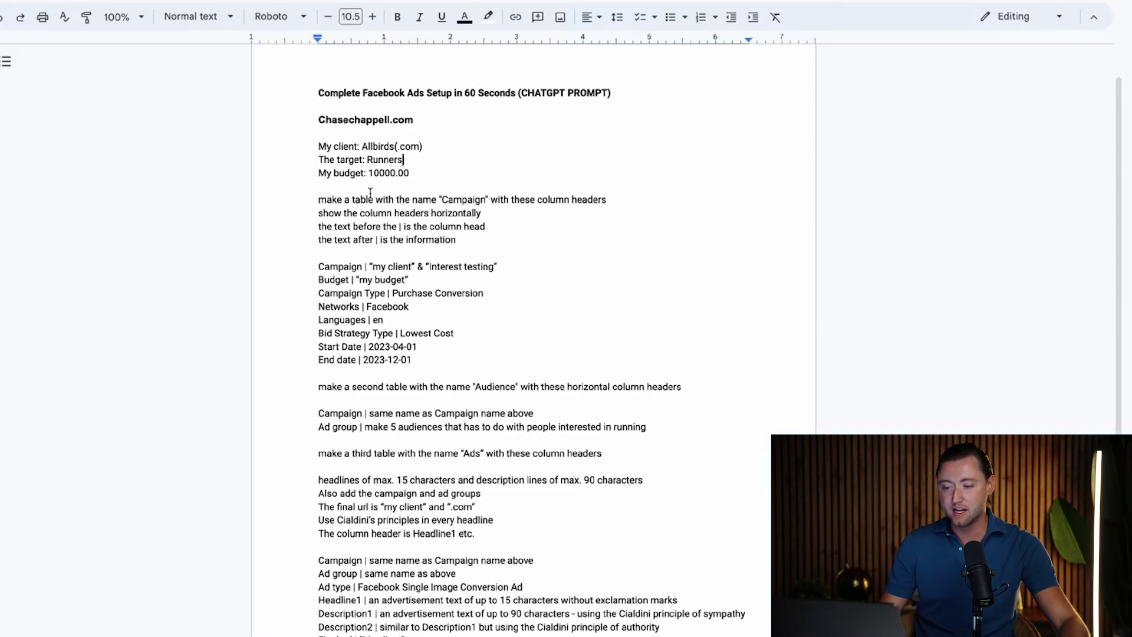
# Step: Highlight the 10000.00 budget value, then scroll down to the Ads table specs
pyautogui.moveTo(369, 173); pyautogui.dragTo(412, 174)
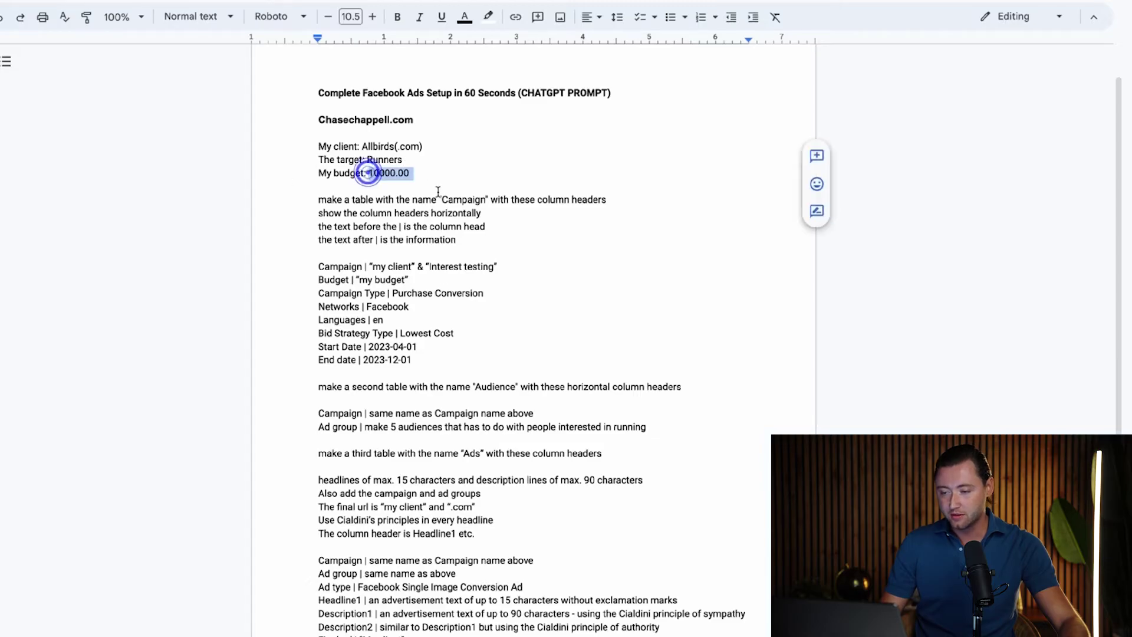
pyautogui.click(457, 196)
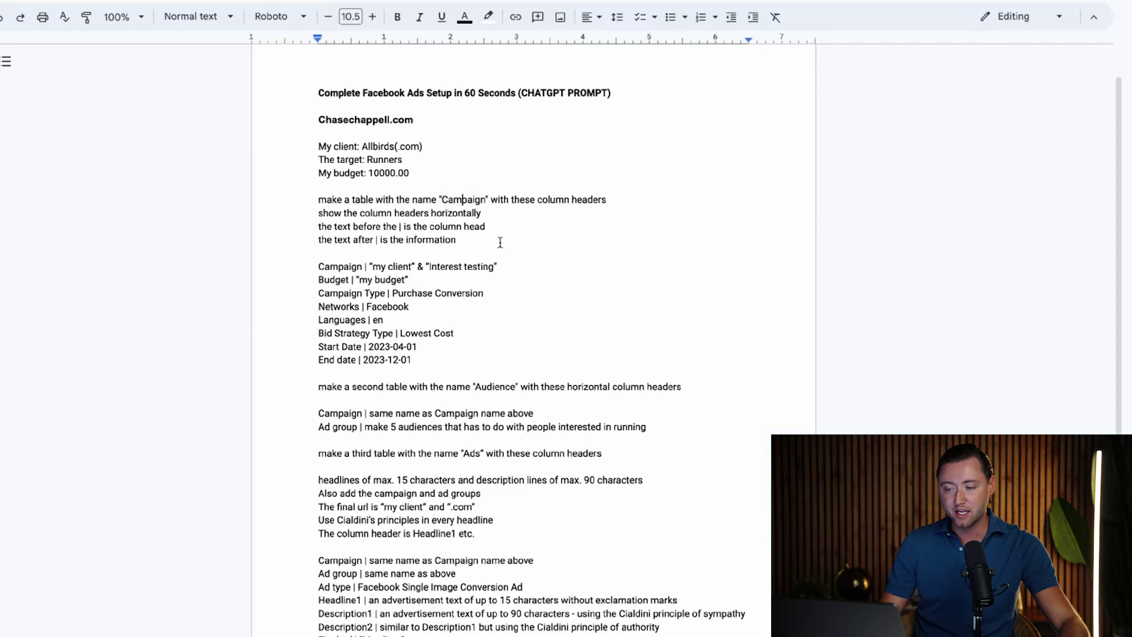
pyautogui.scroll(-2, 386, 320)
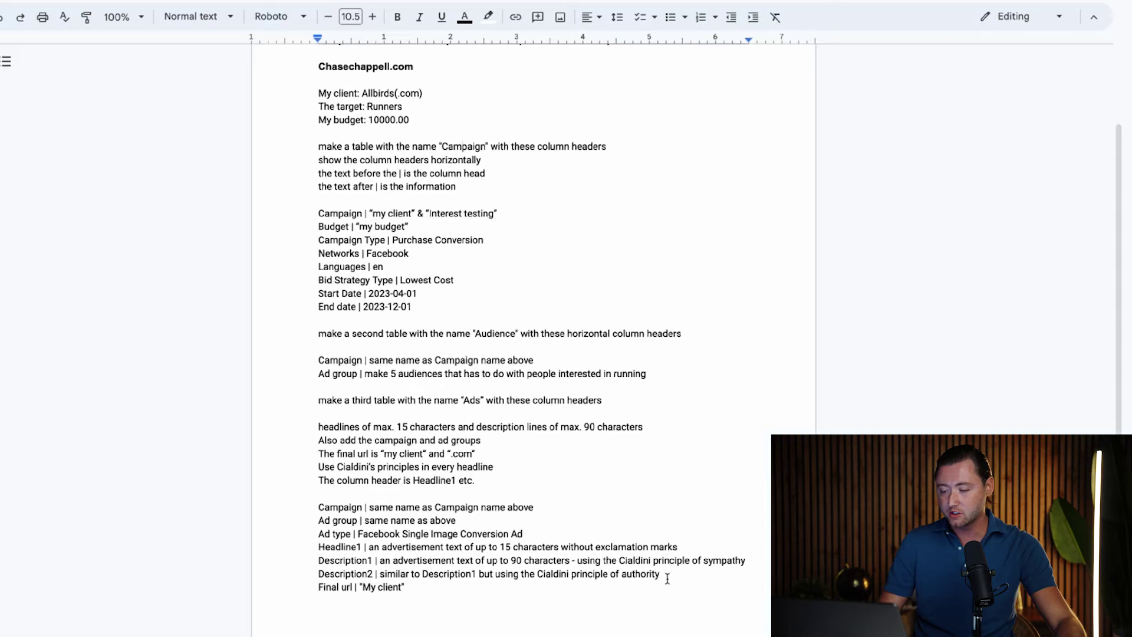
pyautogui.moveTo(672, 574); pyautogui.dragTo(623, 576)
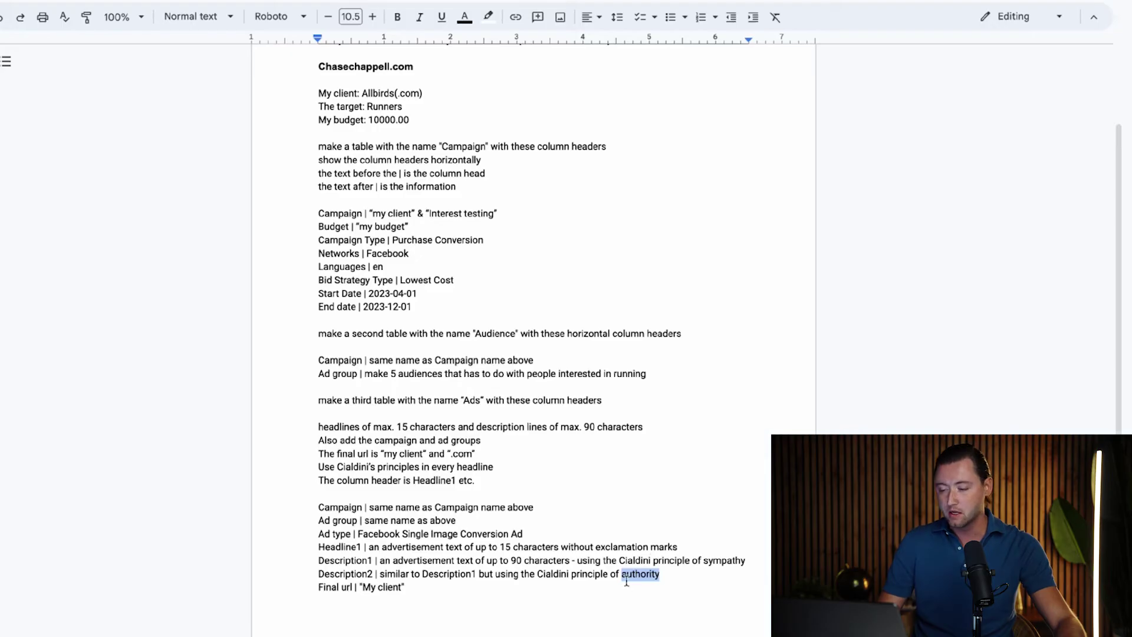
pyautogui.scroll(1, 616, 589)
pyautogui.scroll(1, 562, 597)
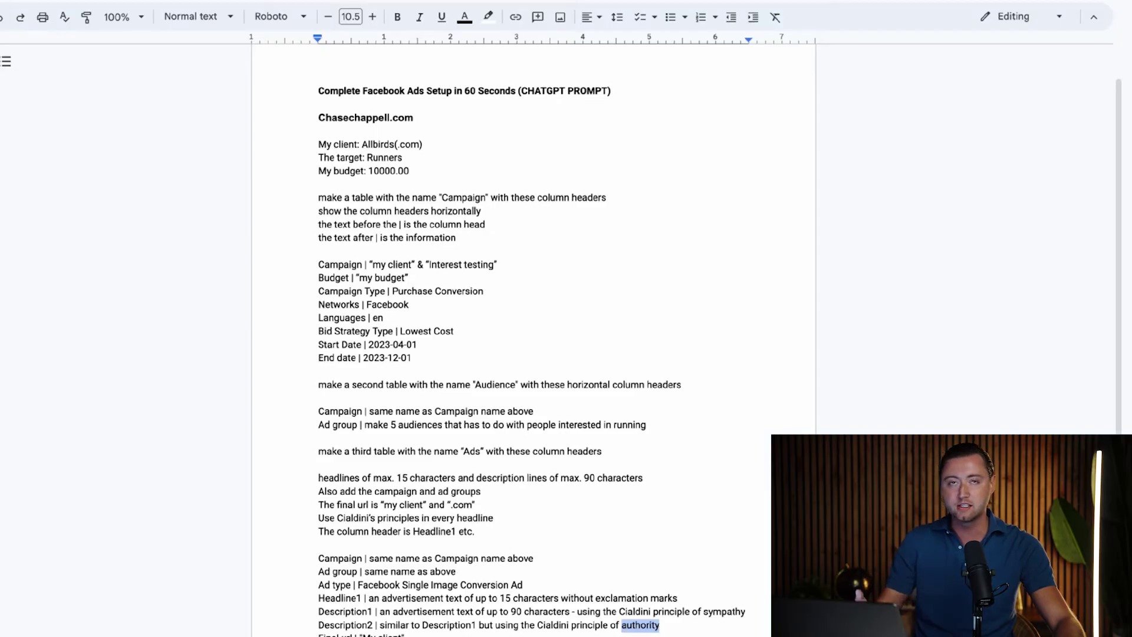
# Step: Copy the prompt from 'My client' to the end and switch to a new ChatGPT chat
pyautogui.moveTo(452, 633); pyautogui.dragTo(291, 139)
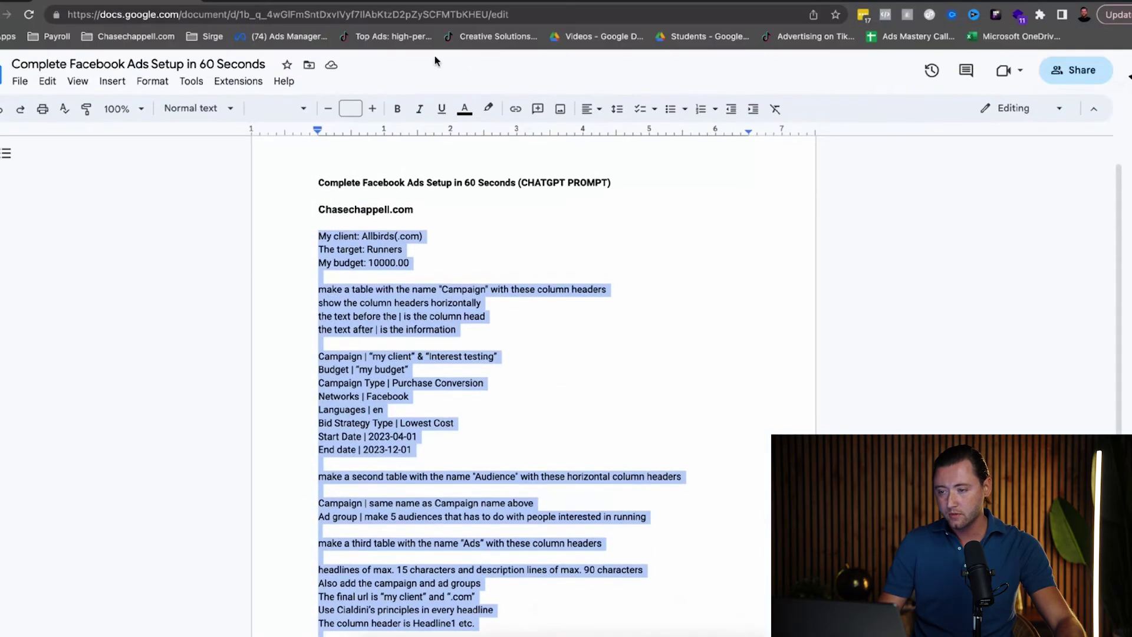
pyautogui.click(410, 3)
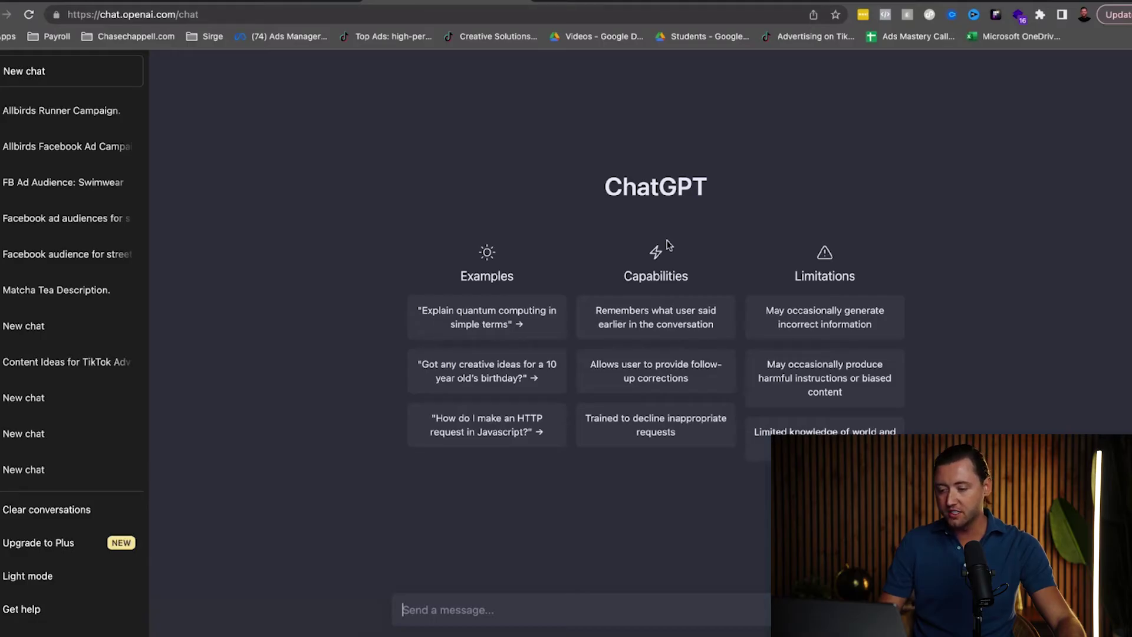
# Step: Paste the Allbirds runners prompt into the message box and review it from the client line to Final url
pyautogui.hotkey('ctrl', 'v')
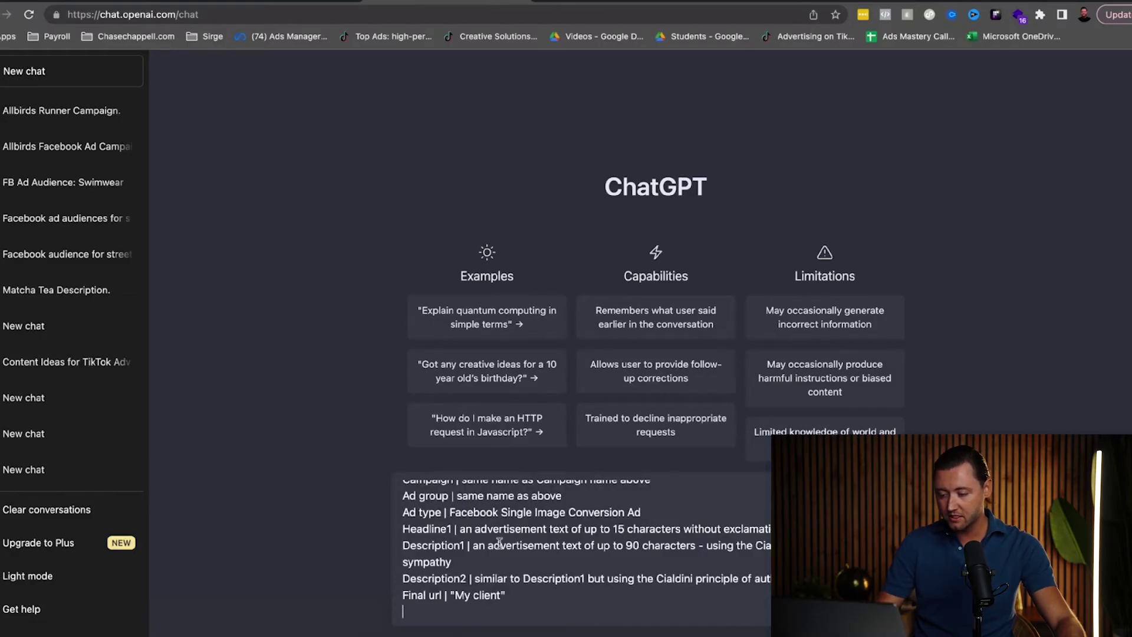
pyautogui.scroll(5, 474, 580)
pyautogui.click(451, 485)
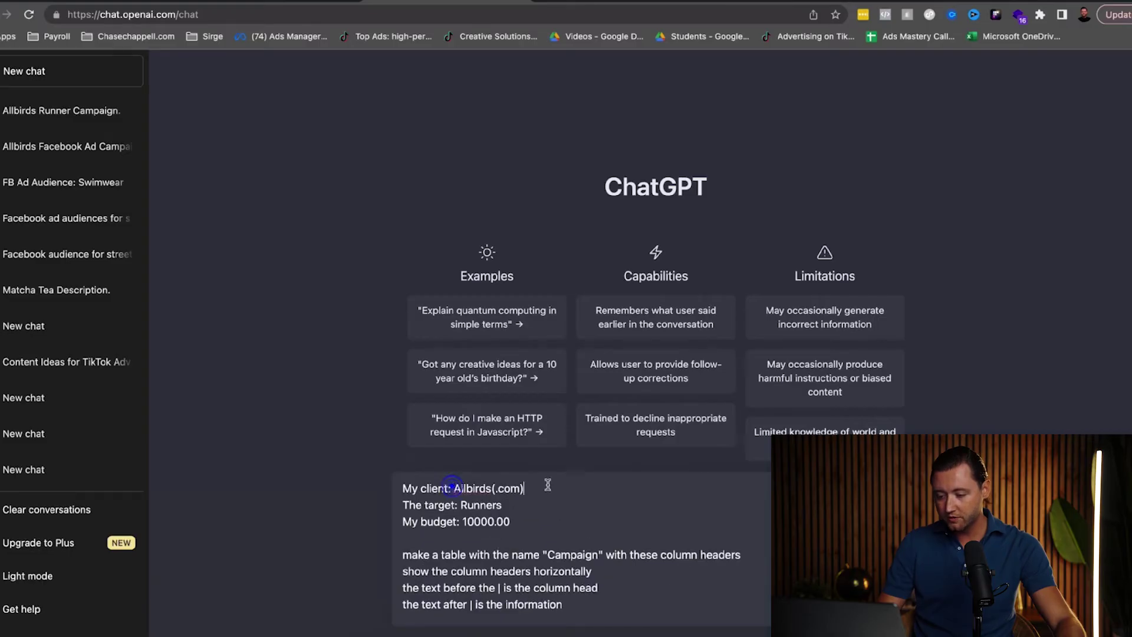
pyautogui.scroll(-3, 550, 530)
pyautogui.scroll(-10, 552, 543)
pyautogui.scroll(-10, 552, 543)
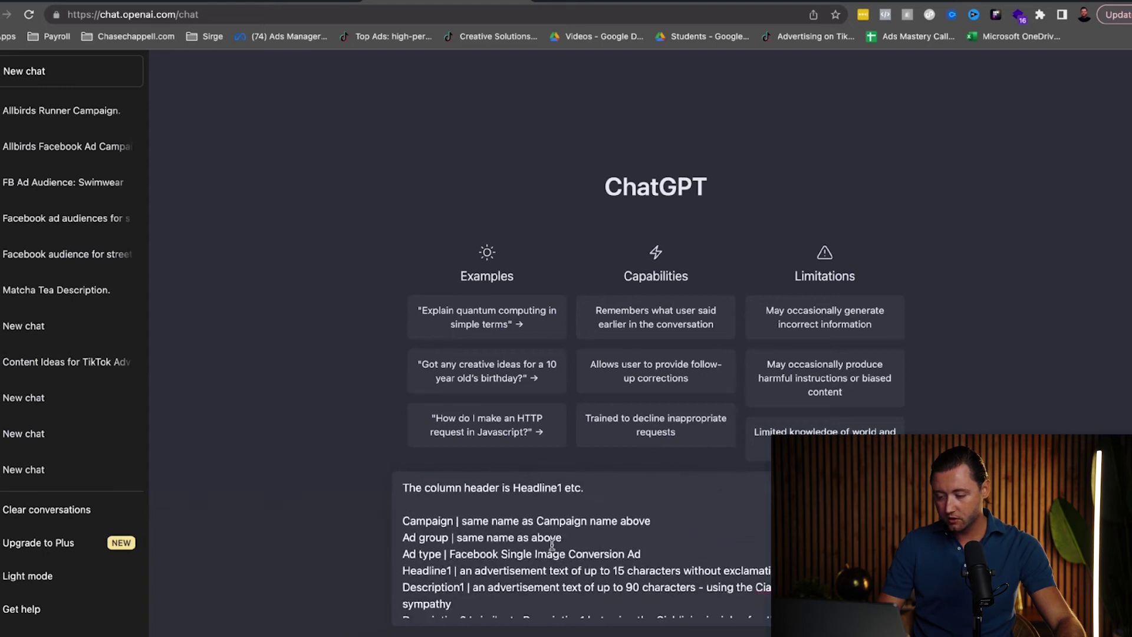
pyautogui.scroll(-3, 551, 543)
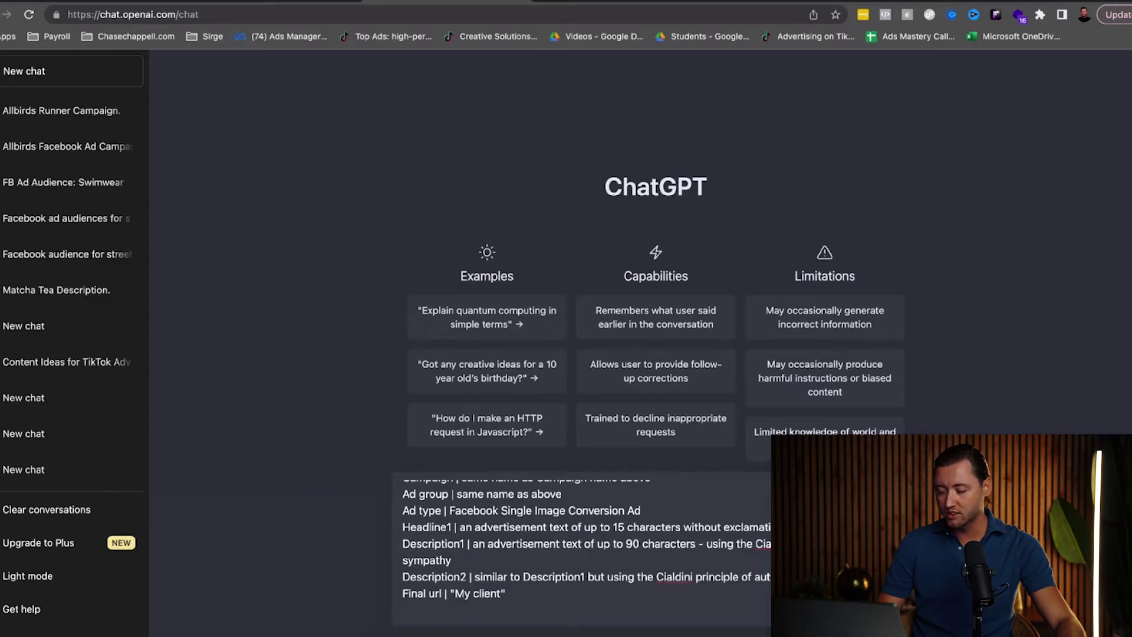
pyautogui.click(59, 110)
# Step: Scroll through the Campaign, Audience and Ads tables down to the Running Enthusiasts and Marathon Runners ads
pyautogui.scroll(10, 759, 345)
pyautogui.scroll(-10, 758, 344)
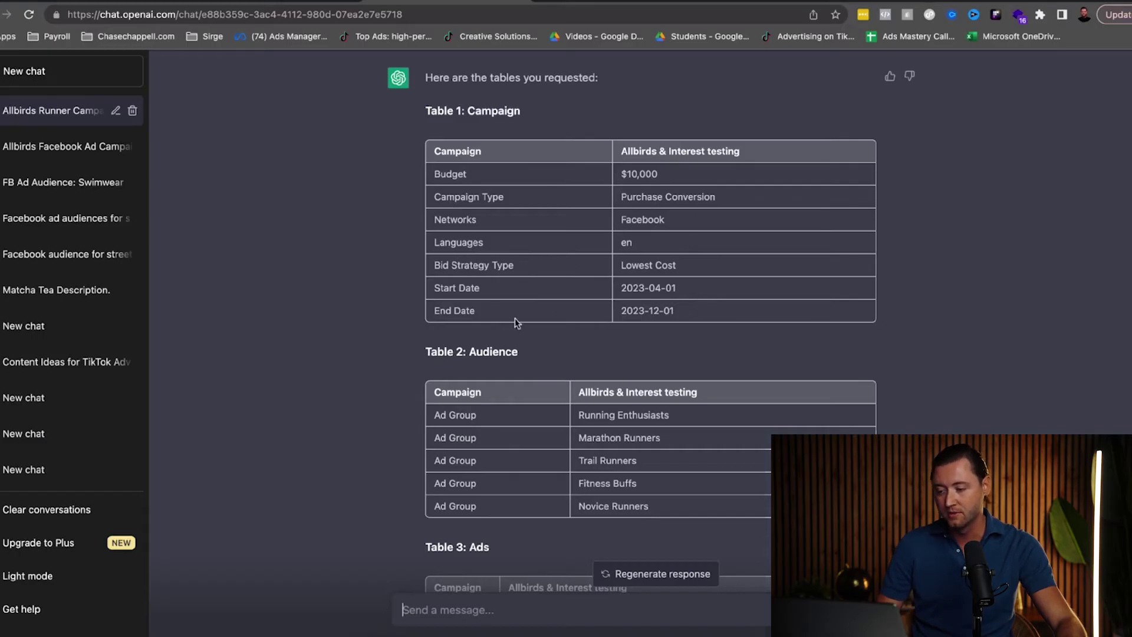
pyautogui.scroll(-1, 589, 436)
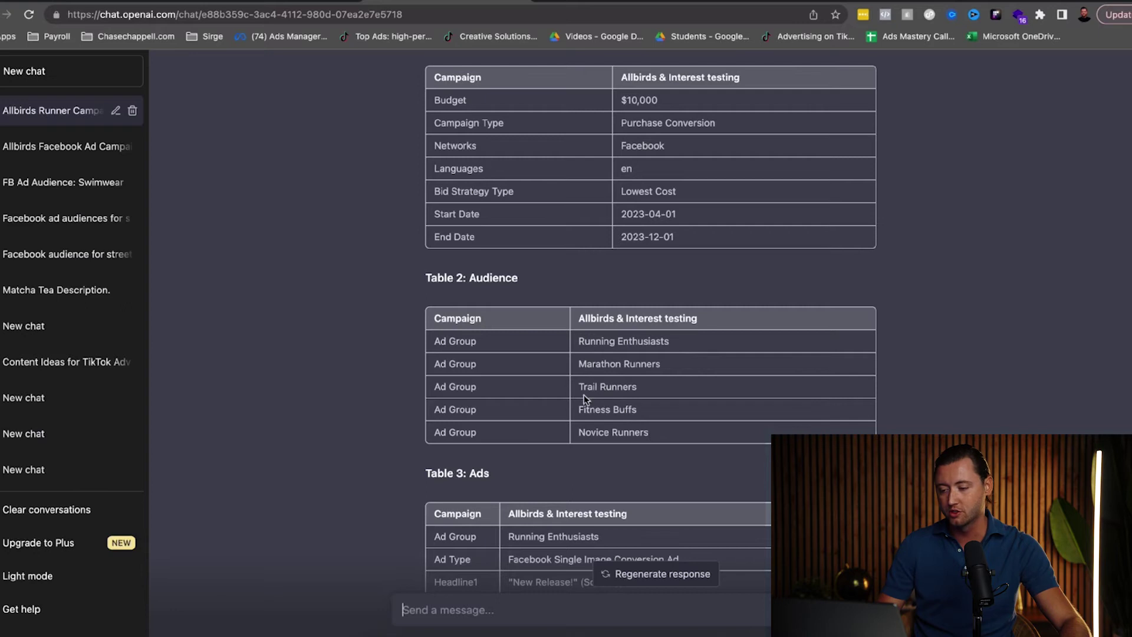
pyautogui.scroll(-1, 607, 454)
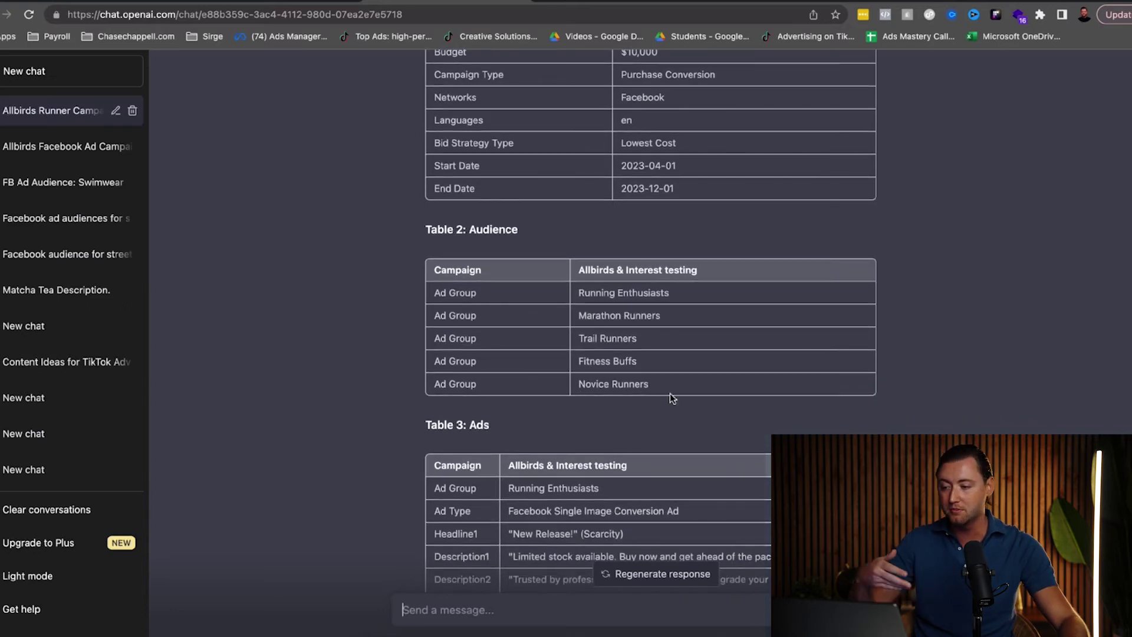
pyautogui.scroll(-5, 670, 393)
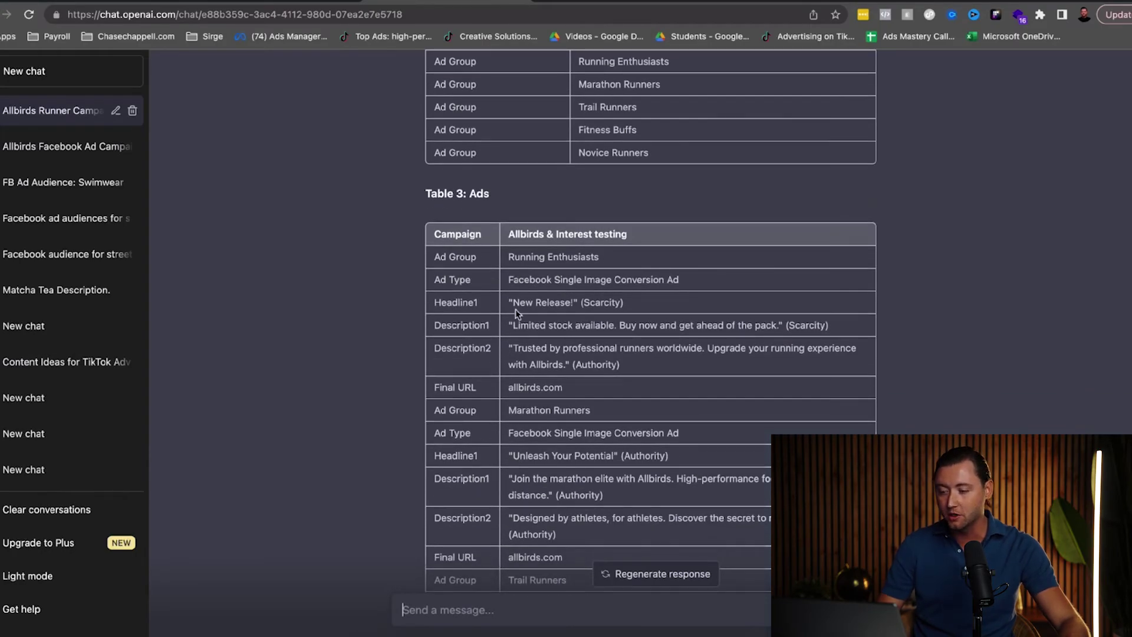
pyautogui.moveTo(509, 304); pyautogui.dragTo(635, 302)
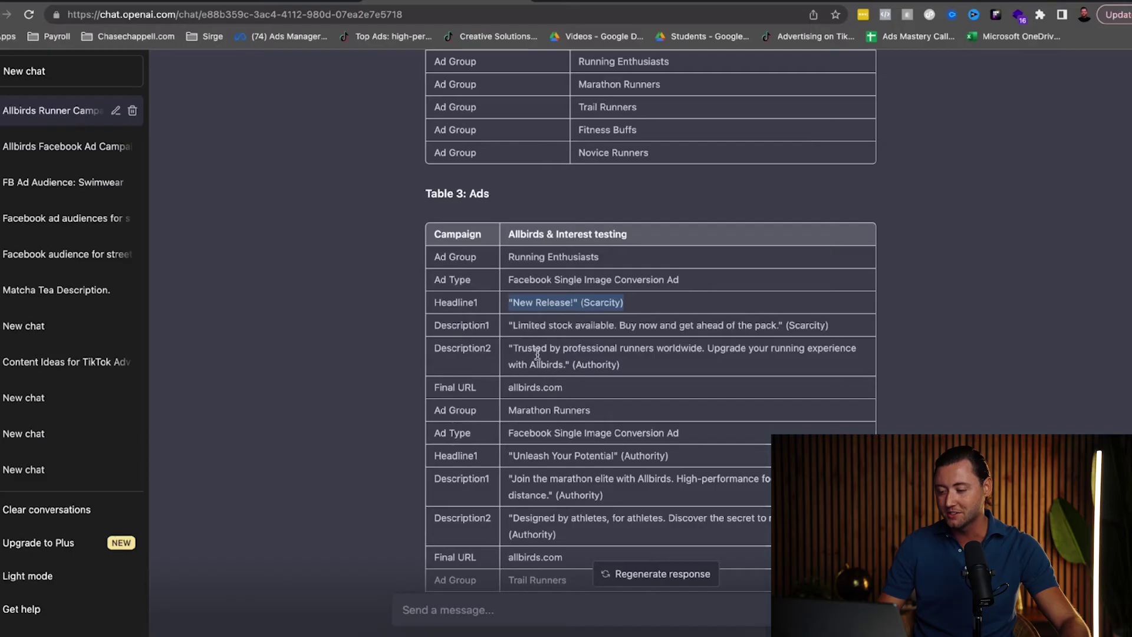
pyautogui.moveTo(514, 325); pyautogui.dragTo(617, 326)
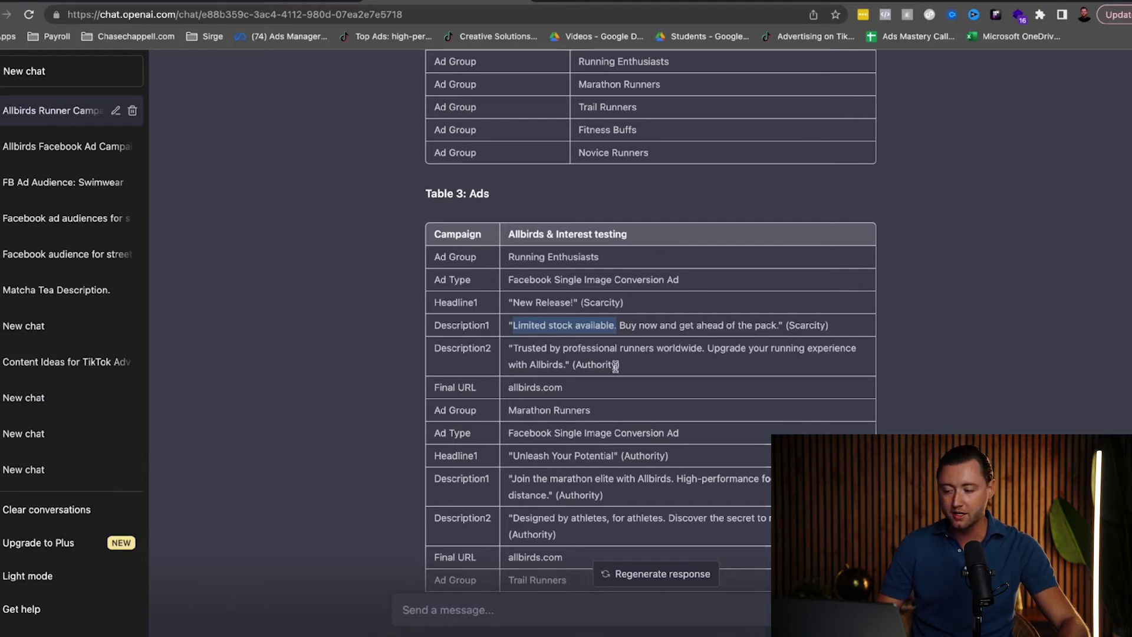
pyautogui.scroll(-3, 613, 368)
pyautogui.scroll(-2, 585, 403)
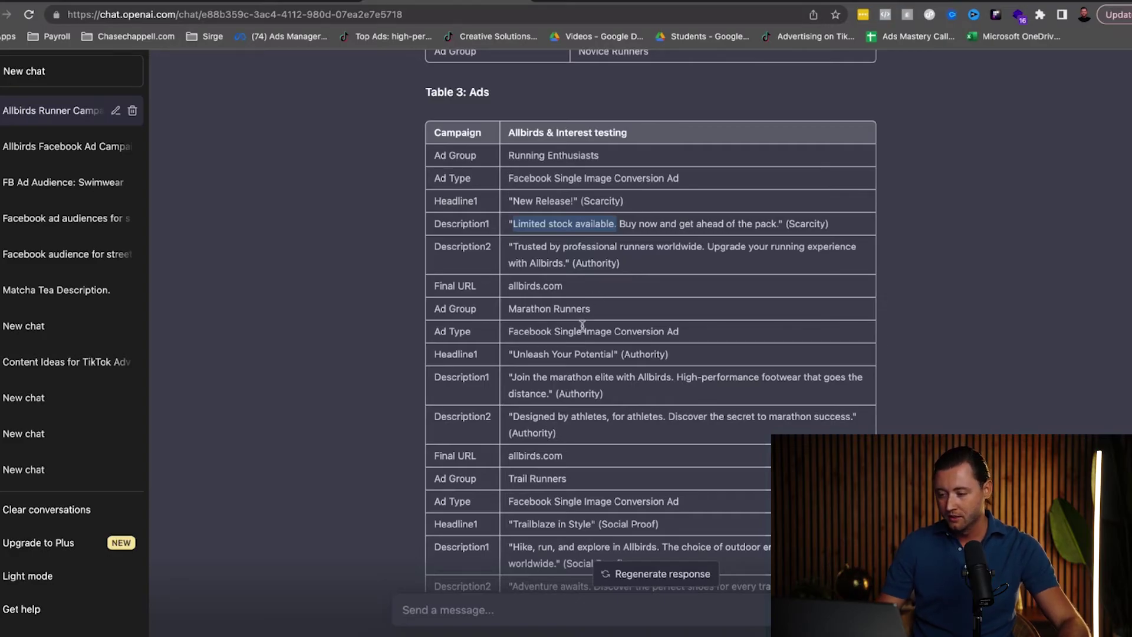
pyautogui.tripleClick(504, 155)
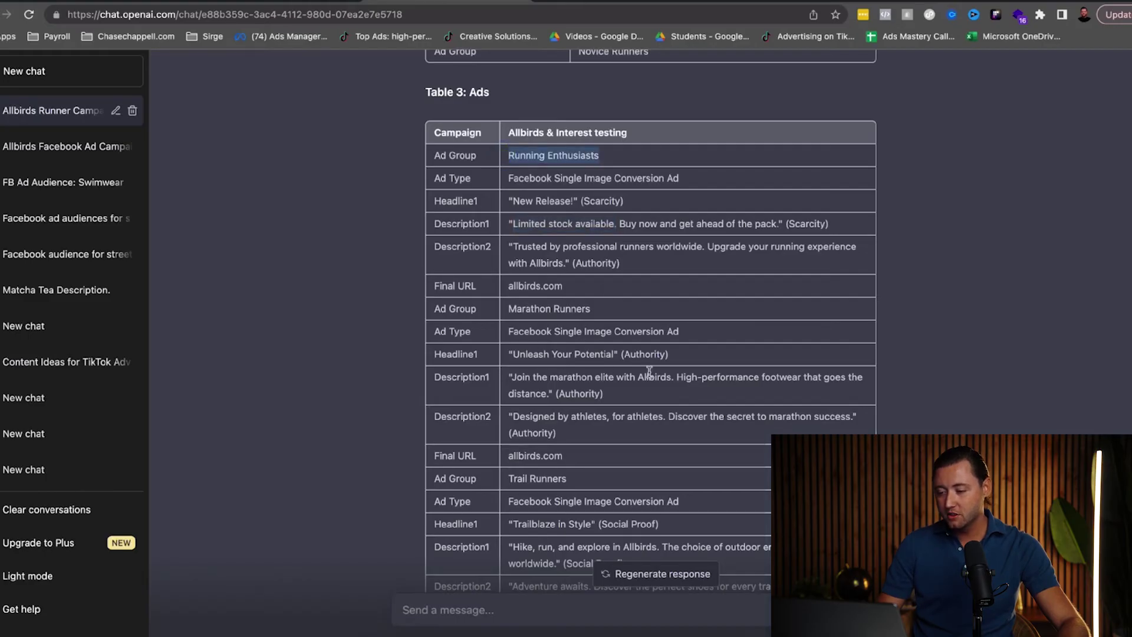
pyautogui.scroll(-3, 649, 370)
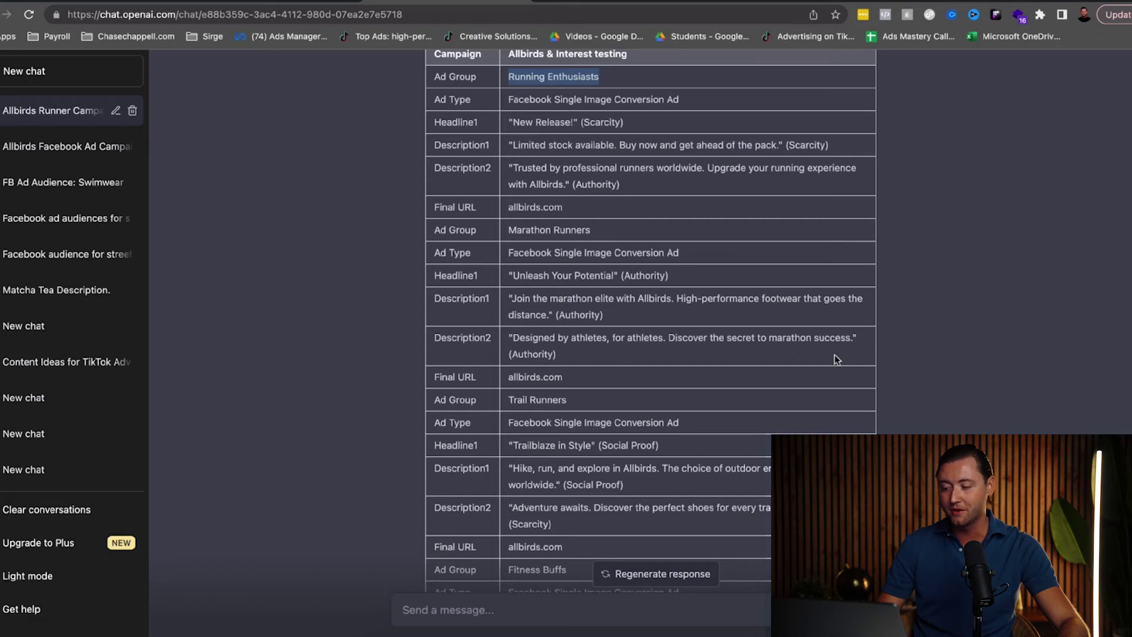
pyautogui.scroll(-1, 837, 359)
pyautogui.scroll(-2, 678, 306)
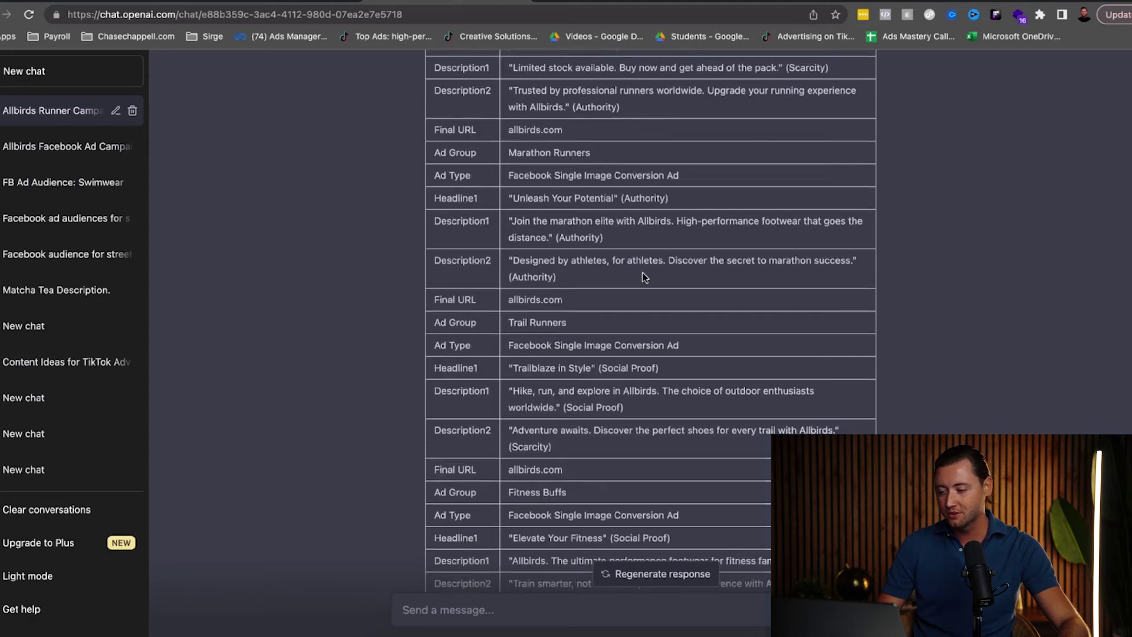
pyautogui.scroll(-3, 597, 299)
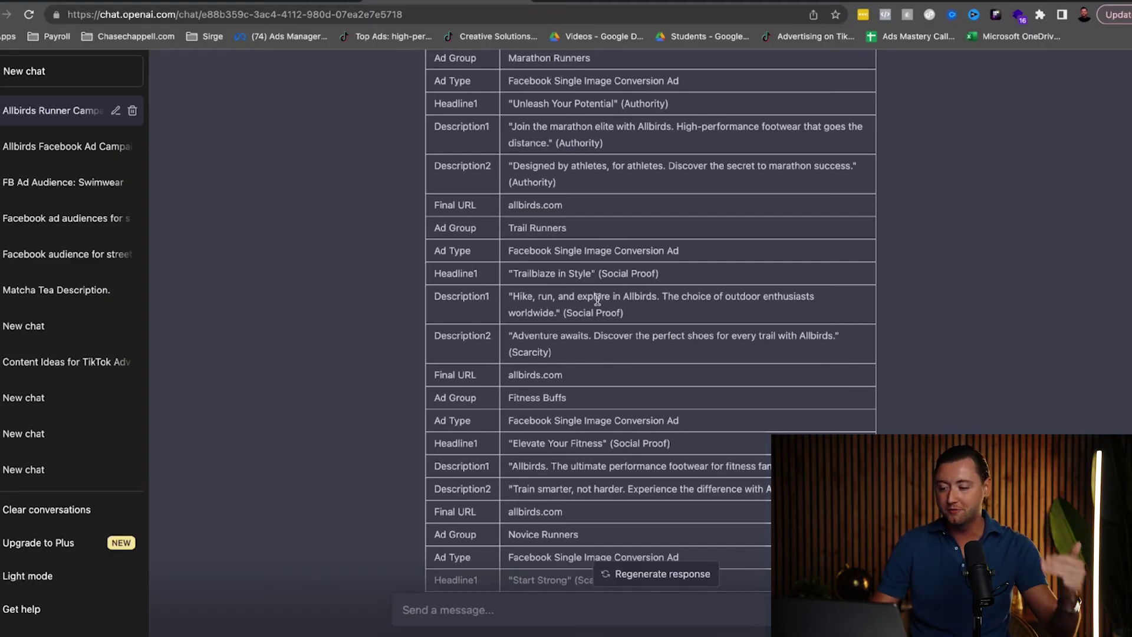
pyautogui.moveTo(514, 335); pyautogui.dragTo(687, 337)
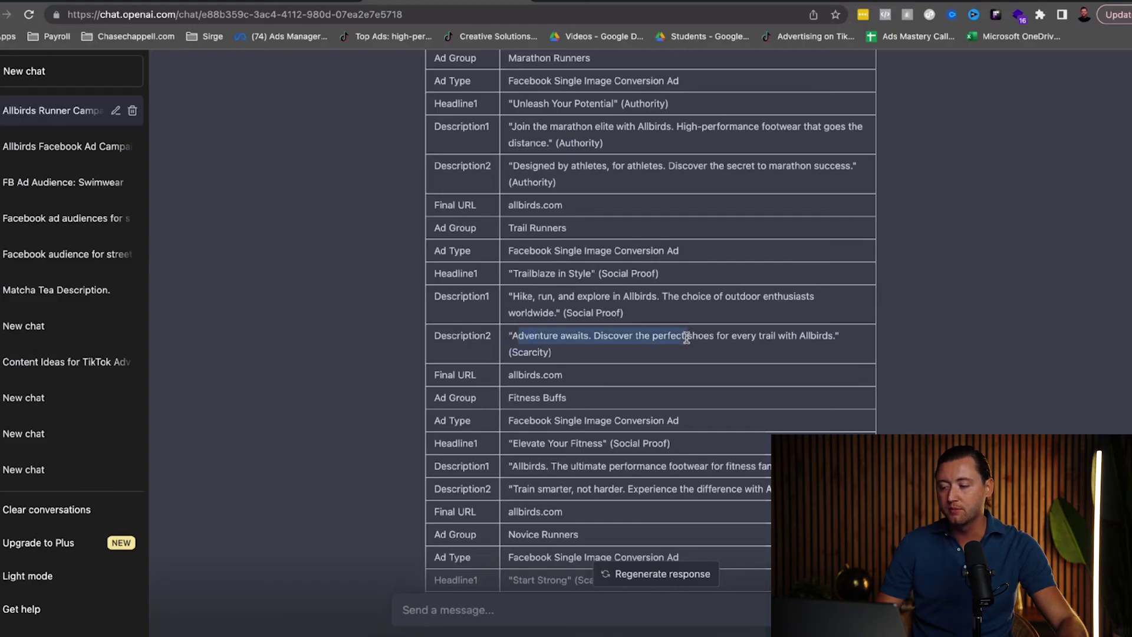
pyautogui.click(849, 337)
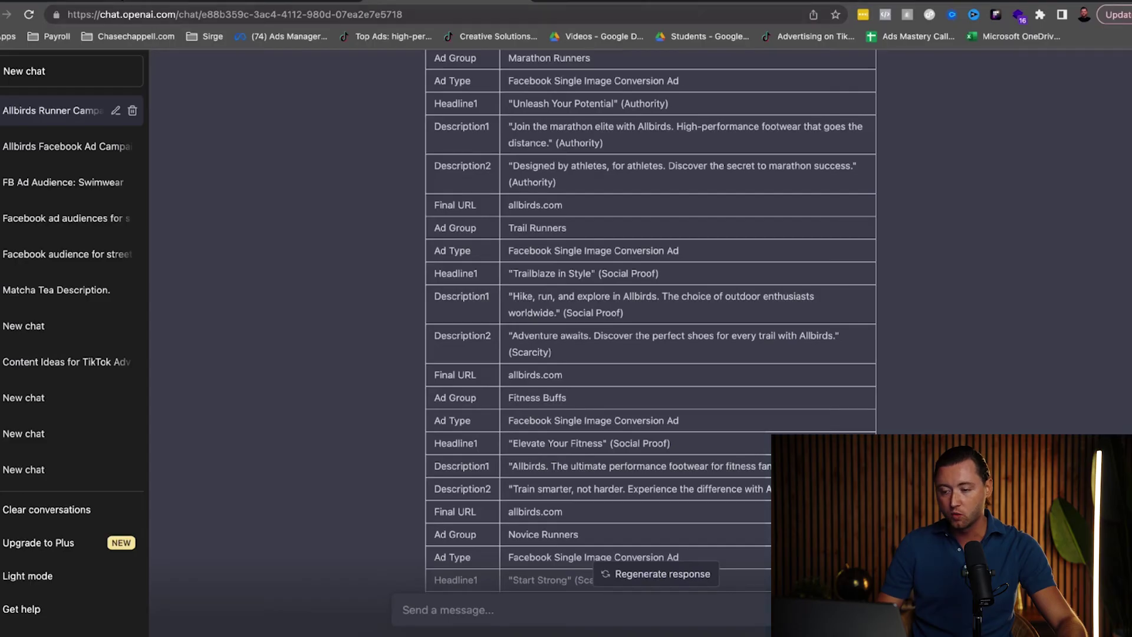
pyautogui.hotkey('ctrl', 'Tab')
pyautogui.scroll(-3, 589, 429)
# Step: Deselect the prompt text and mark the 90-character limit in the Description1 line
pyautogui.click(591, 429)
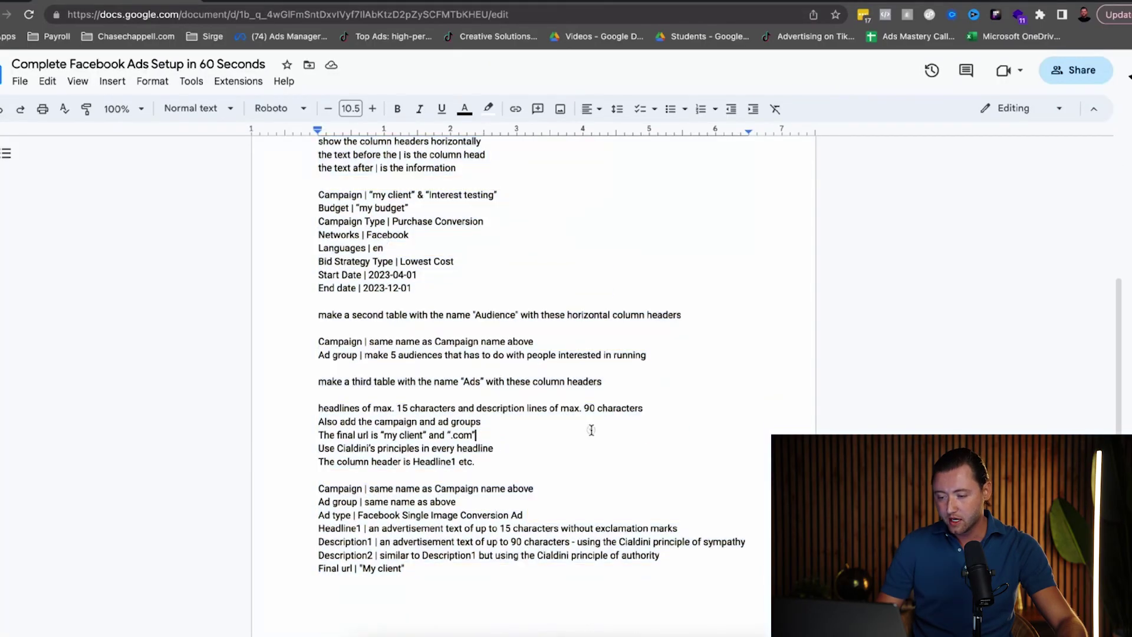
pyautogui.click(517, 541)
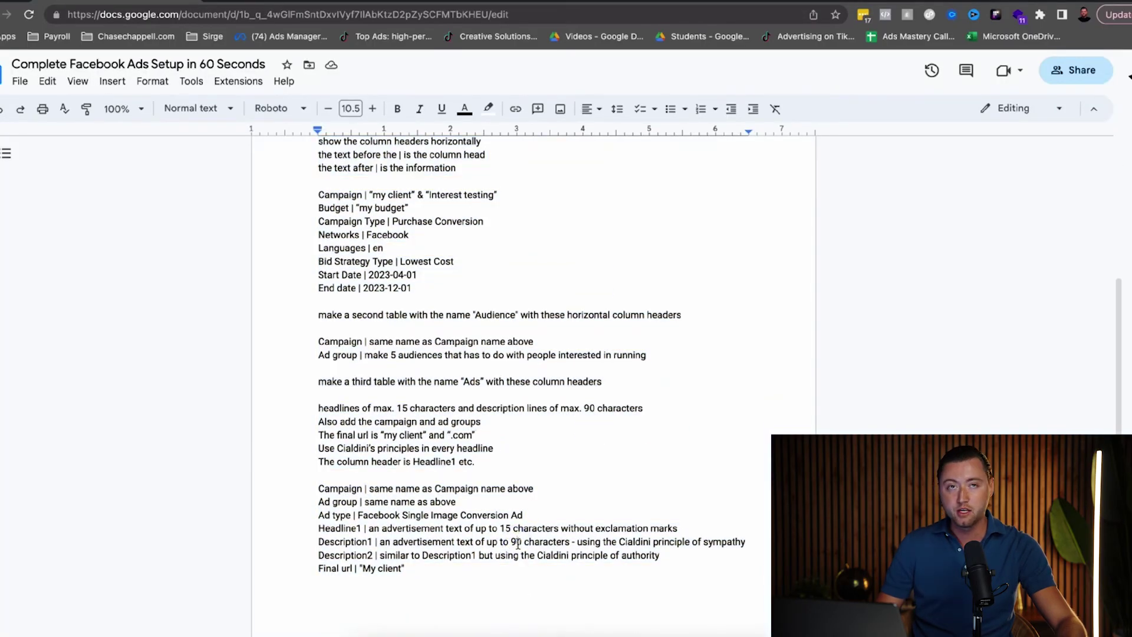